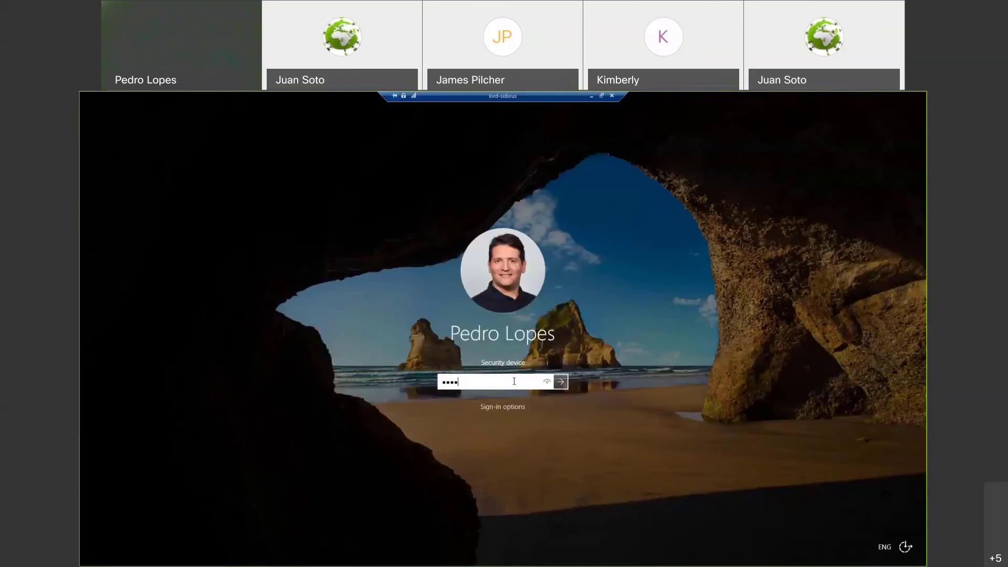
Sign in with the security device PIN and open the script Intelligent QP Demo - APPROX_COUNT_DISTINCT.sql.
key("Return")
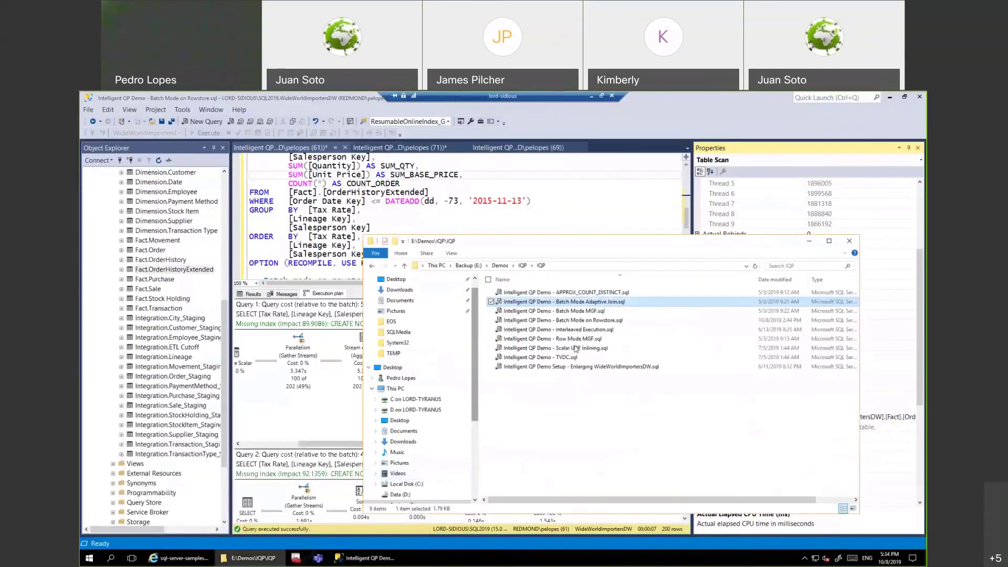
double_click(586, 293)
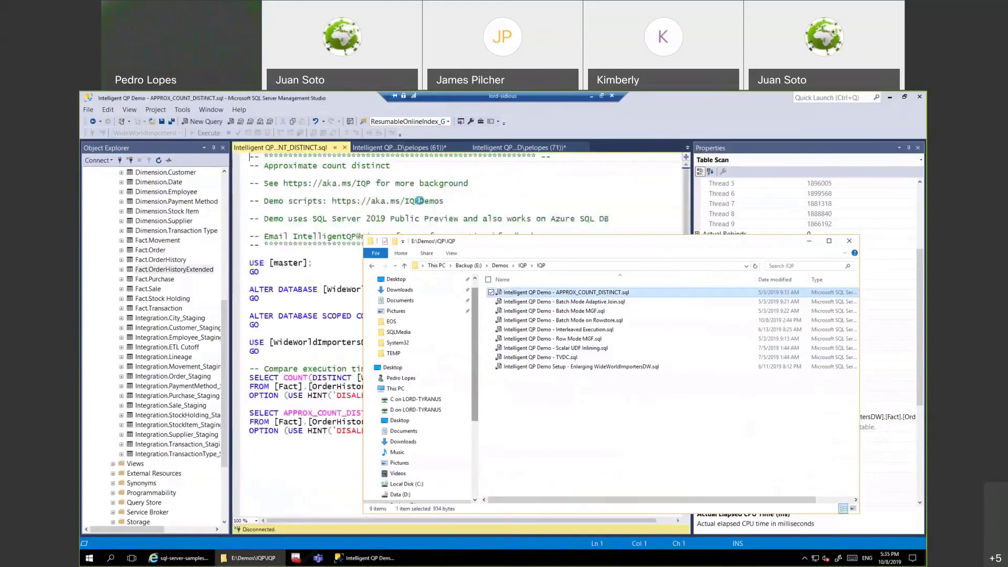
left_click(464, 219)
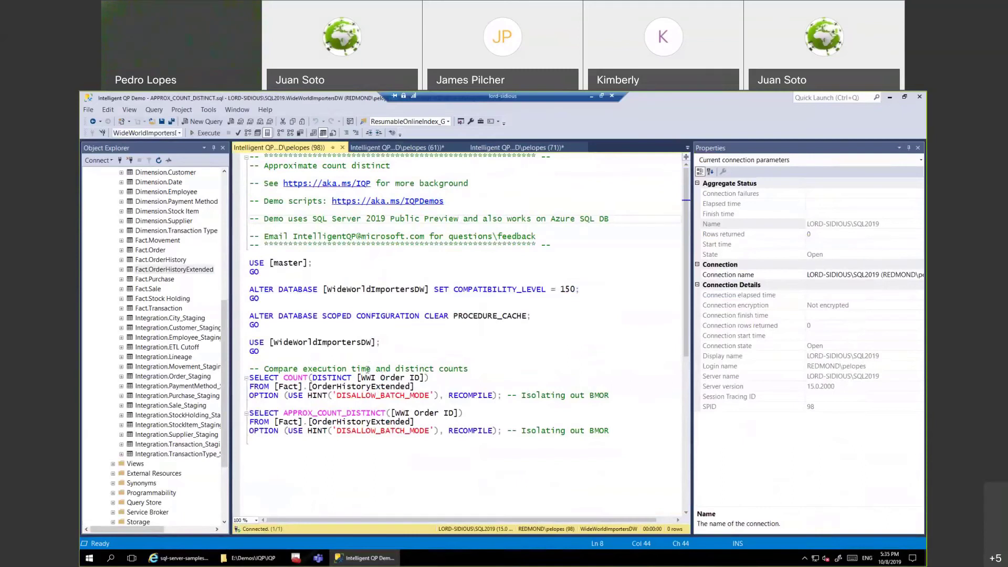
Run only the setup block that sets WideWorldImportersDW to compatibility level 150, clears the procedure cache and selects that database.
left_click(391, 290)
left_click_drag(259, 352, 250, 263)
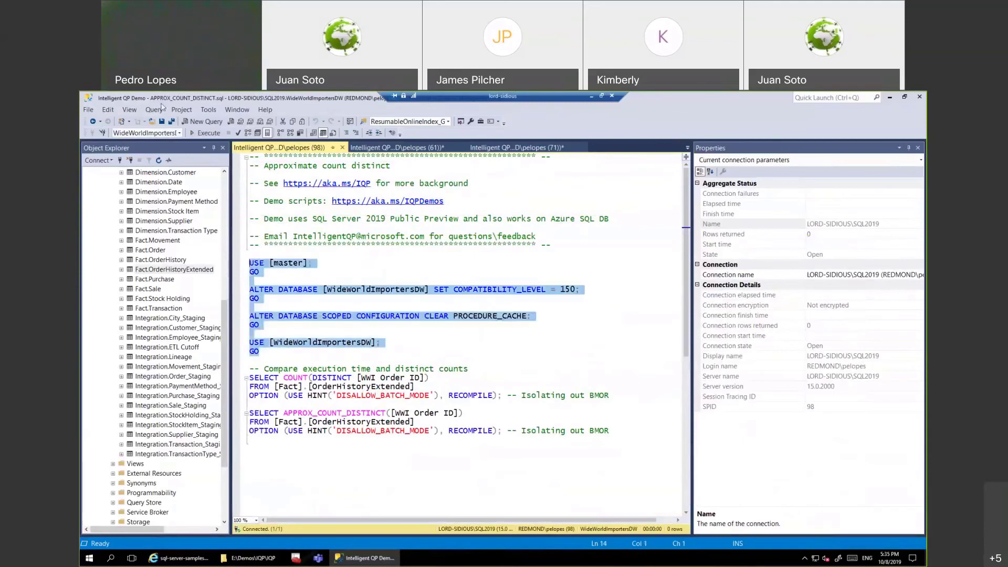
left_click(204, 132)
Examine the COUNT(DISTINCT) query's OrderHistoryExtended table, its WWI Order ID column and the DISALLOW_BATCH_MODE hint.
scroll(363, 224, "down", 1)
scroll(363, 225, "down", 3)
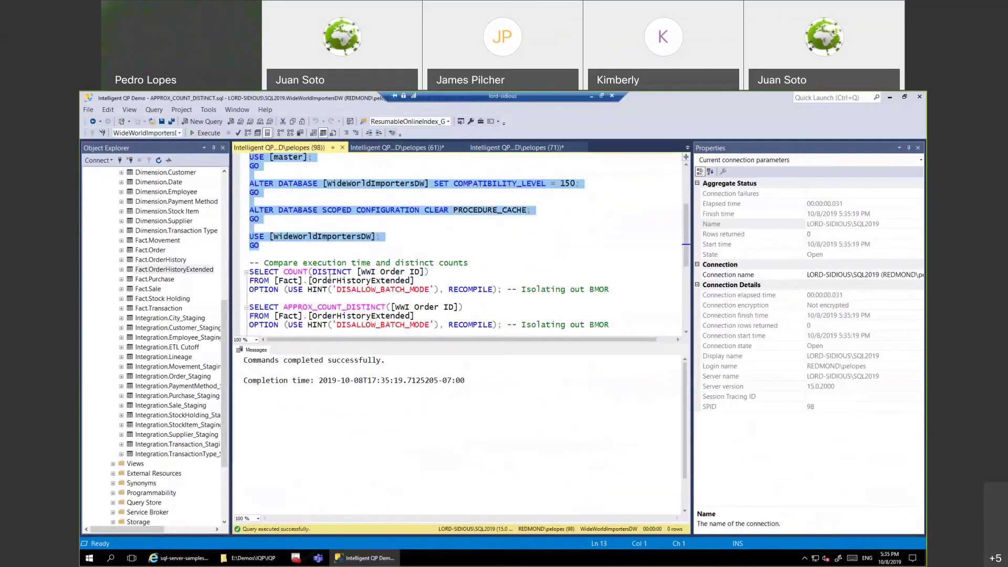
left_click_drag(308, 281, 415, 281)
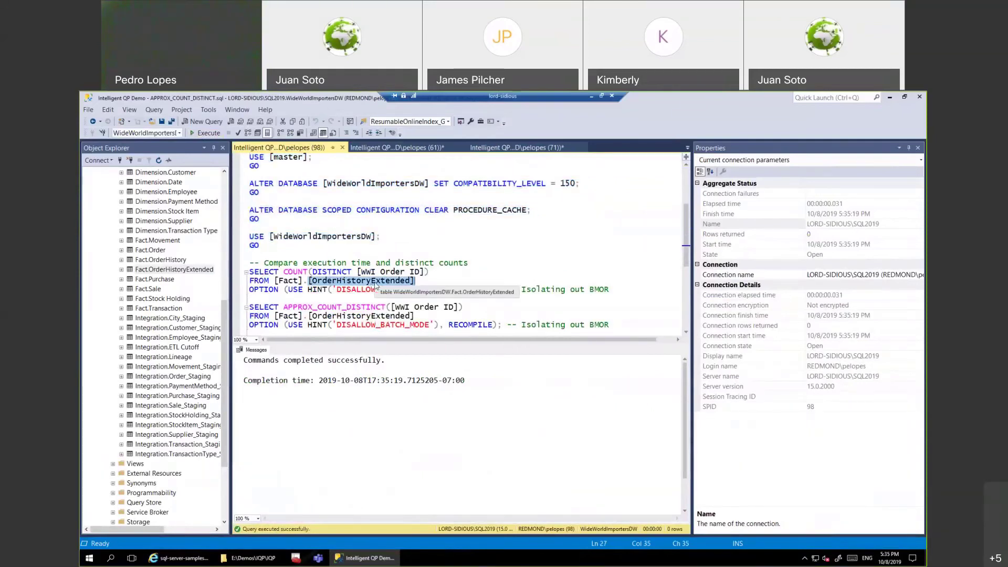
left_click(419, 280)
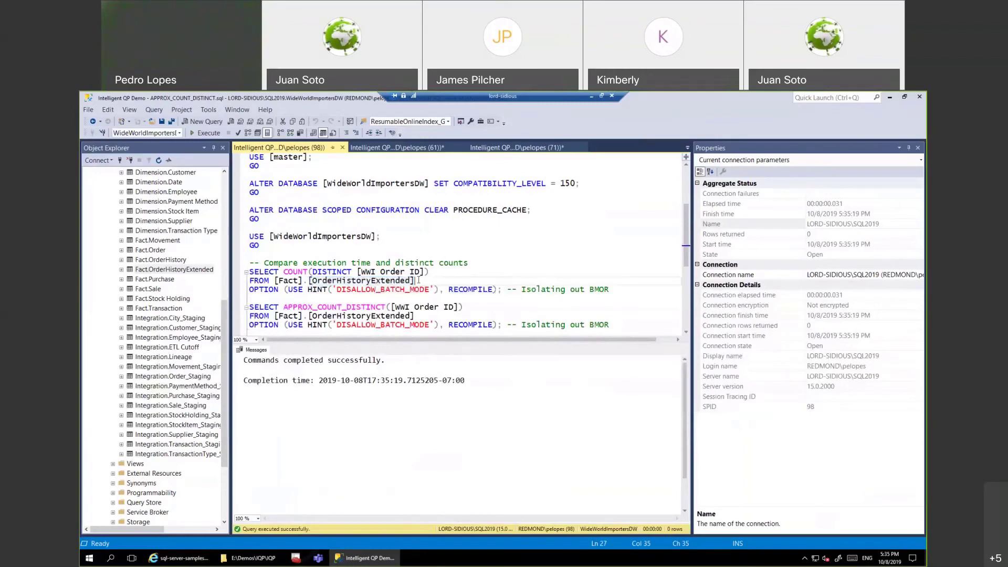
scroll(467, 283, "down", 1)
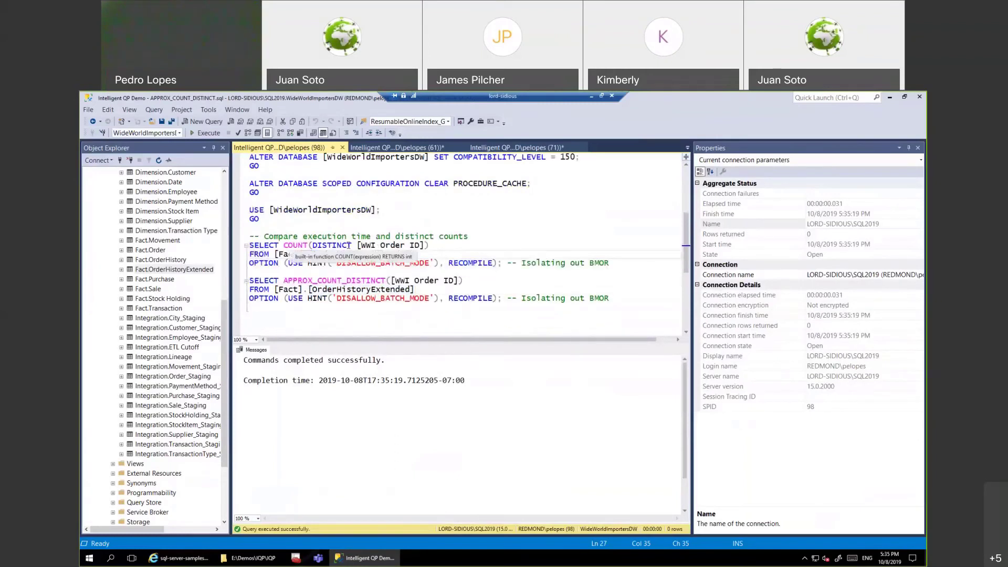
left_click_drag(396, 245, 420, 245)
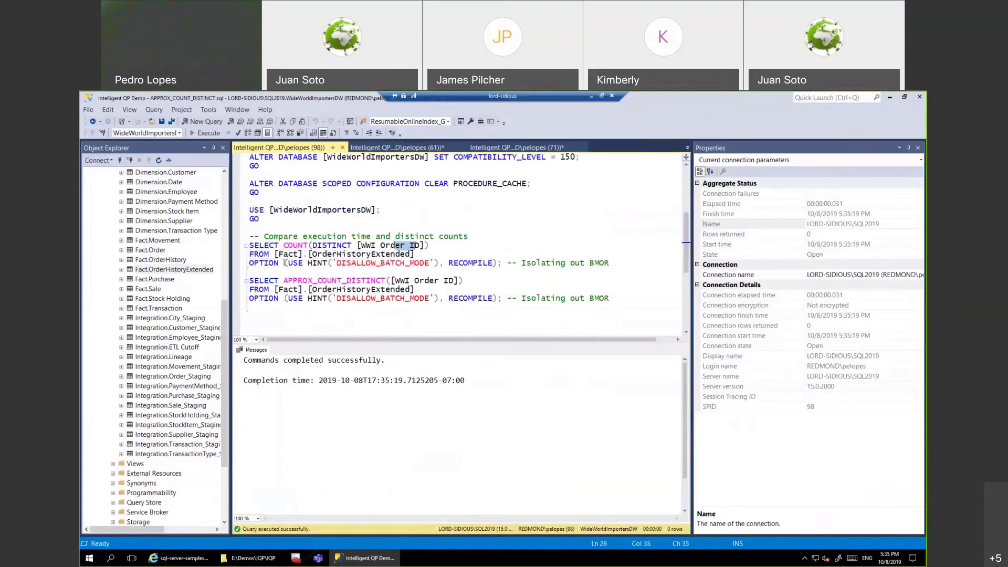
left_click_drag(337, 262, 434, 264)
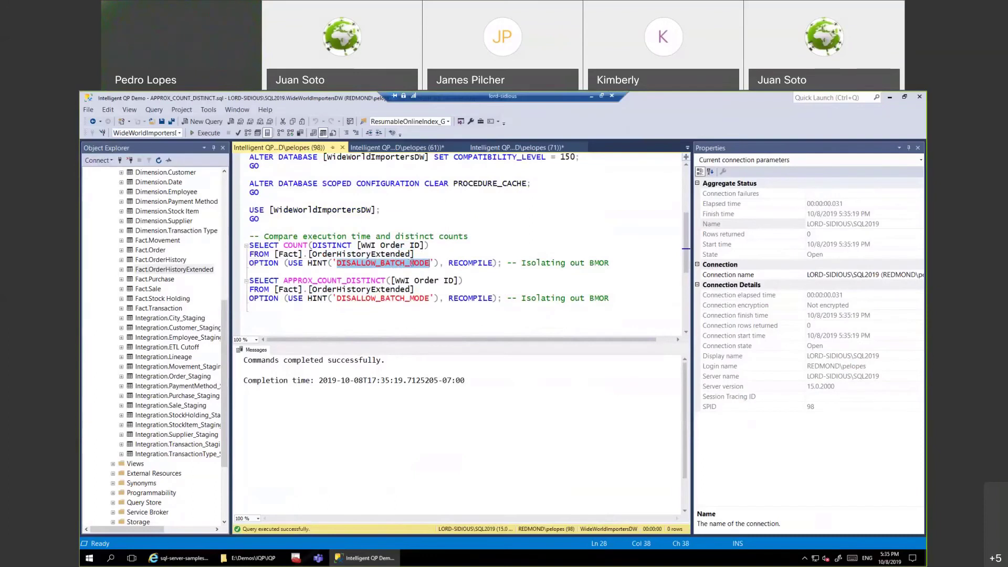
left_click(436, 264)
left_click(550, 262)
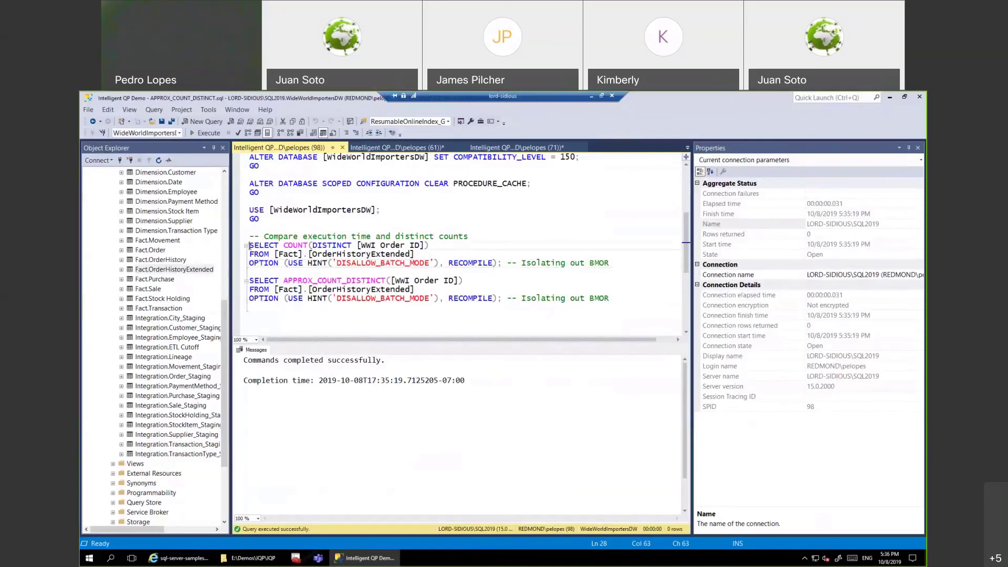
Run the COUNT(DISTINCT) and APPROX_COUNT_DISTINCT queries together and show their execution plans in an enlarged results area.
left_click_drag(250, 245, 249, 308)
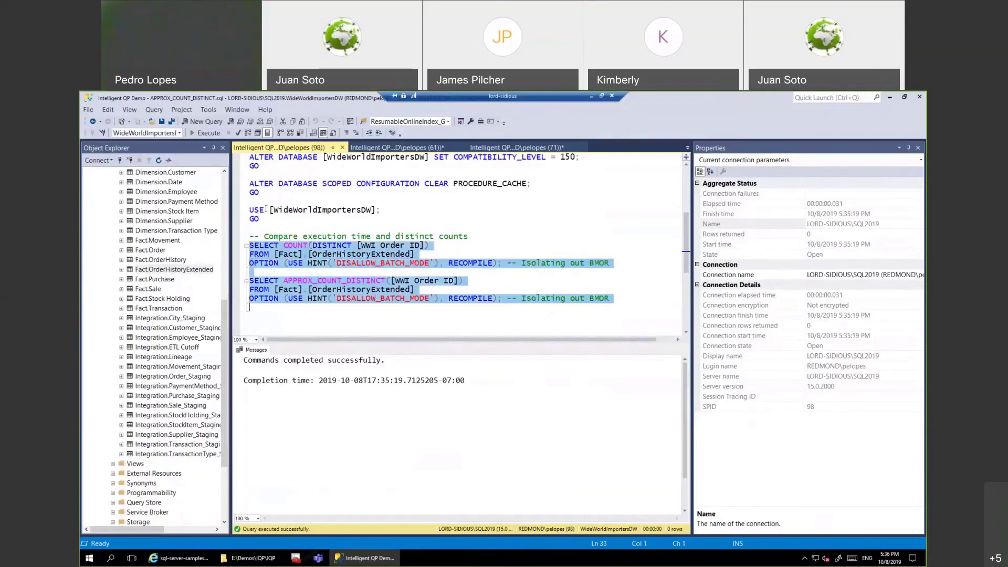
left_click(209, 134)
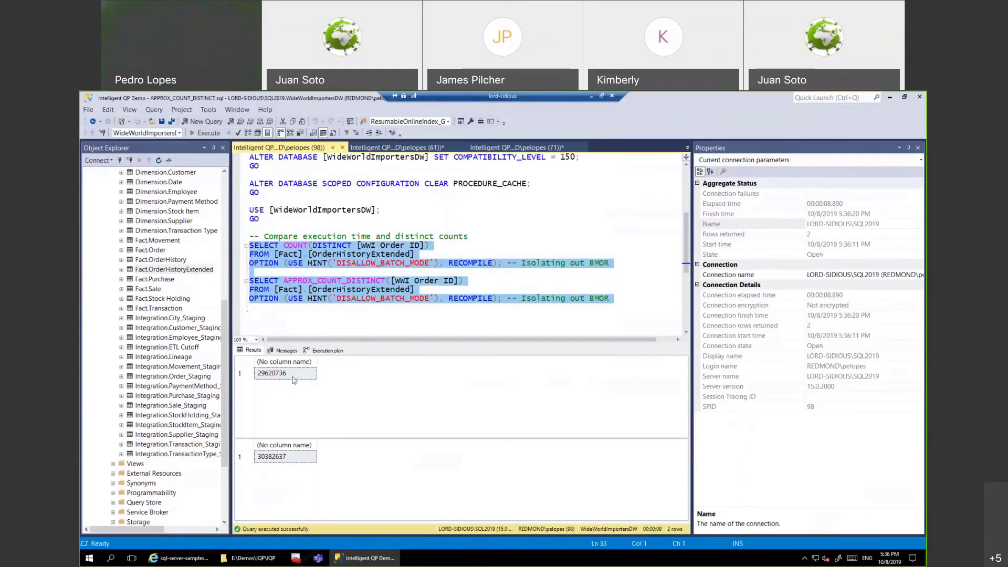
left_click(317, 351)
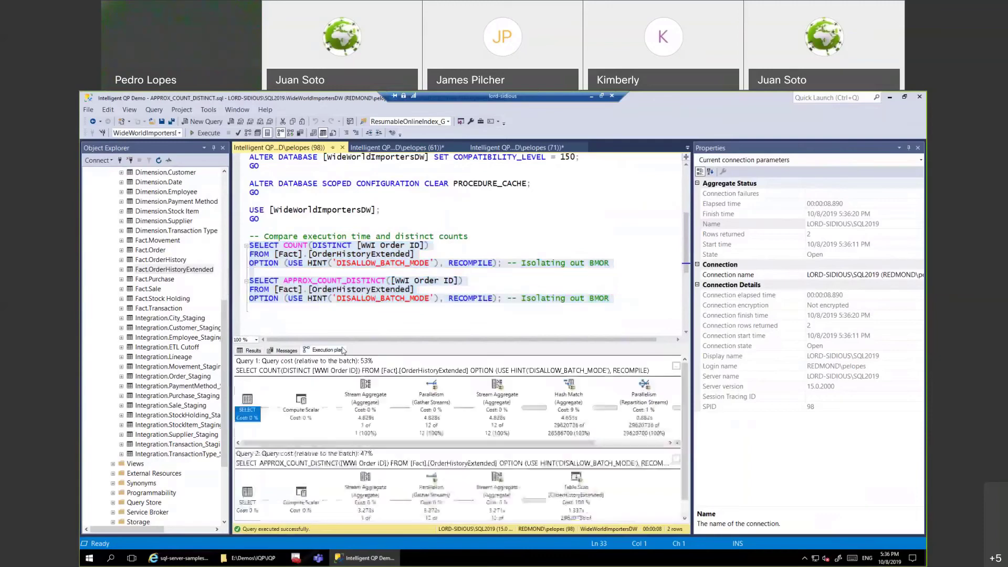
scroll(367, 420, "down", 5)
left_click_drag(368, 347, 367, 253)
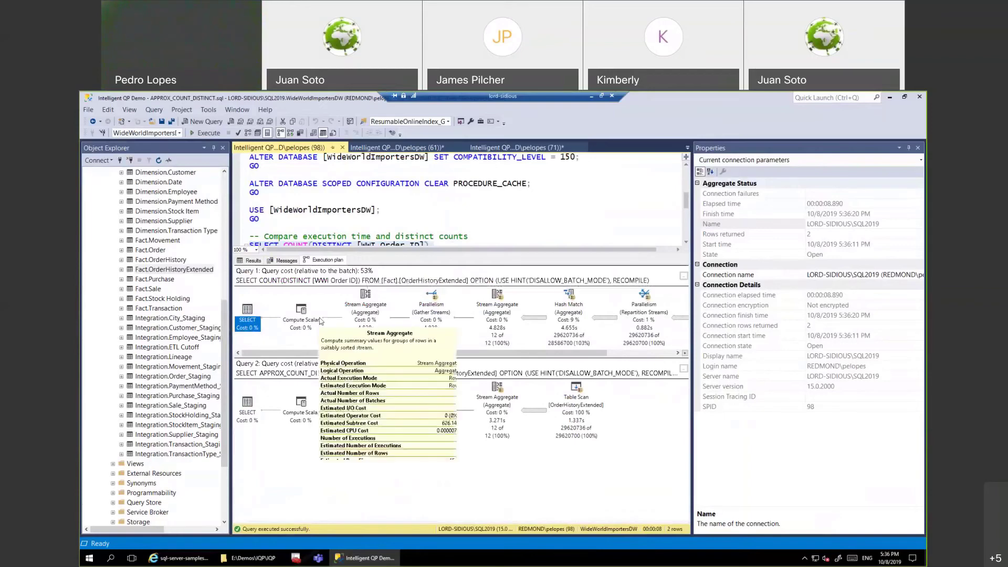
Inspect the GrantedMemory property under MemoryGrantInfo for the SELECT node of the COUNT(DISTINCT) plan.
left_click(244, 326)
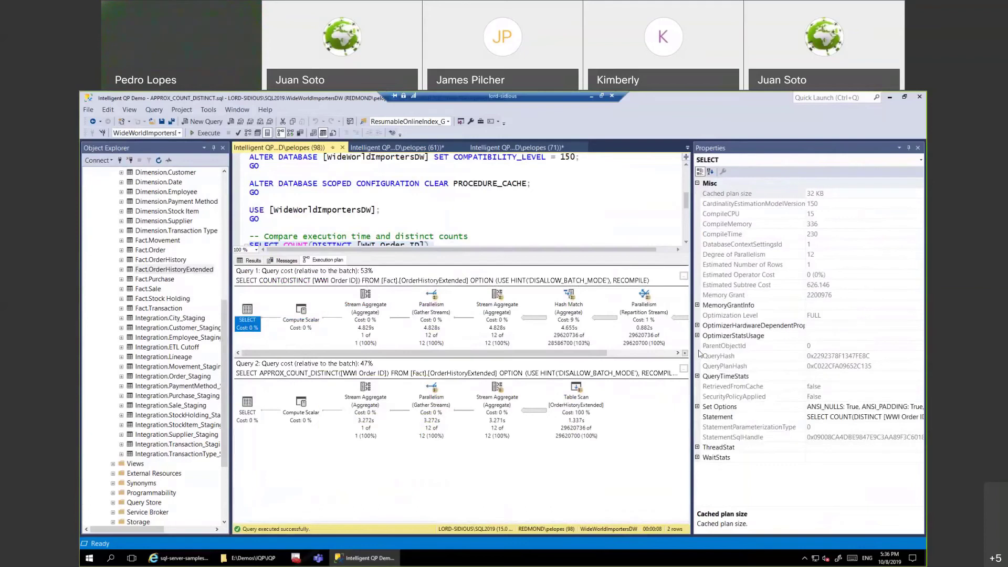
left_click(698, 306)
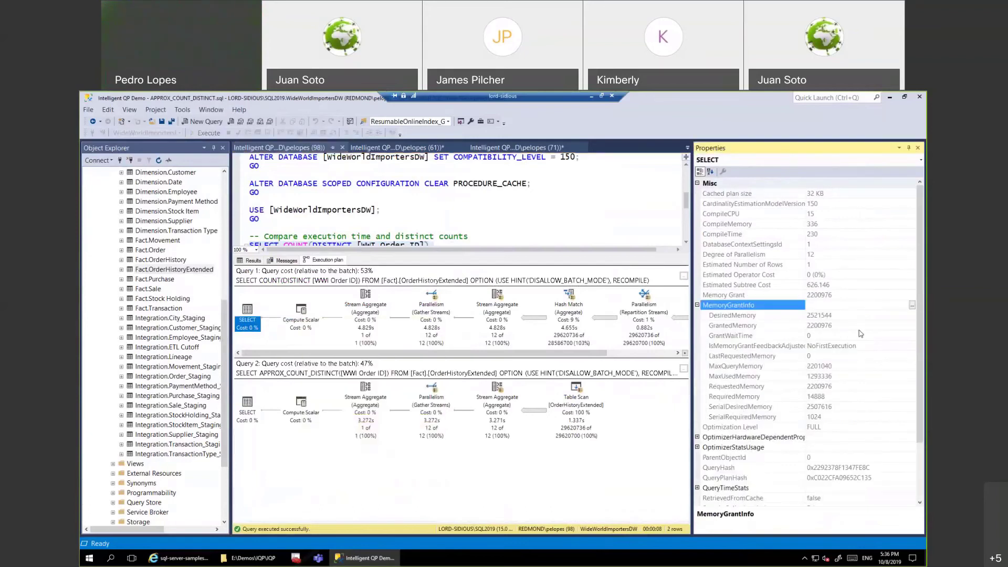
mouse_move(313, 313)
left_click(816, 326)
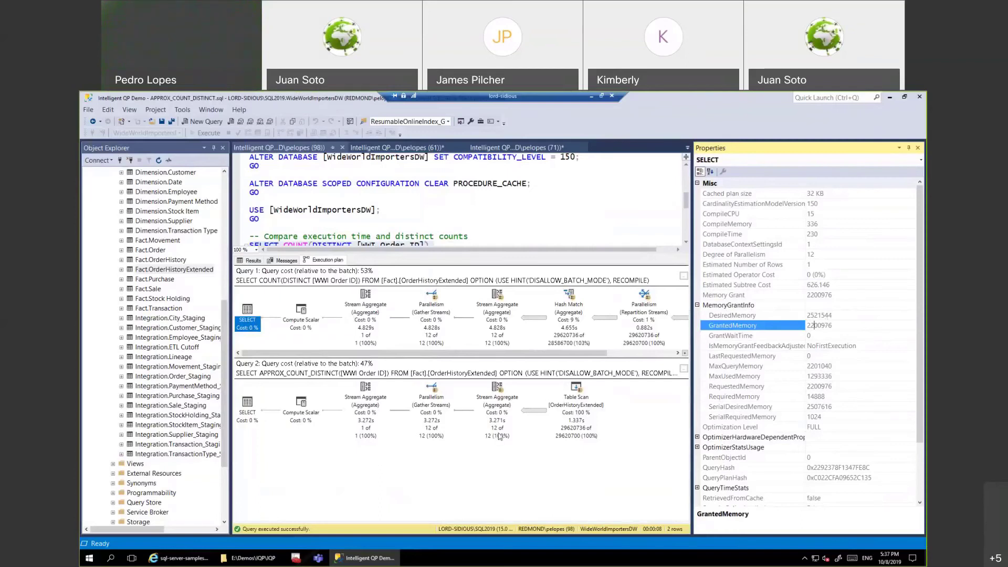
Check the GrantedMemory property for the SELECT node of the APPROX_COUNT_DISTINCT plan.
left_click(245, 416)
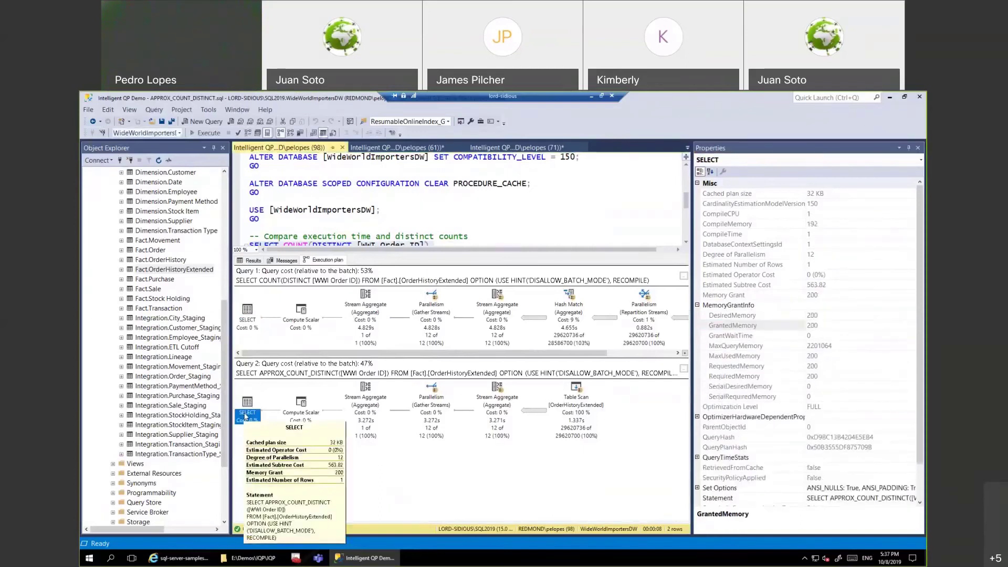
left_click(824, 327)
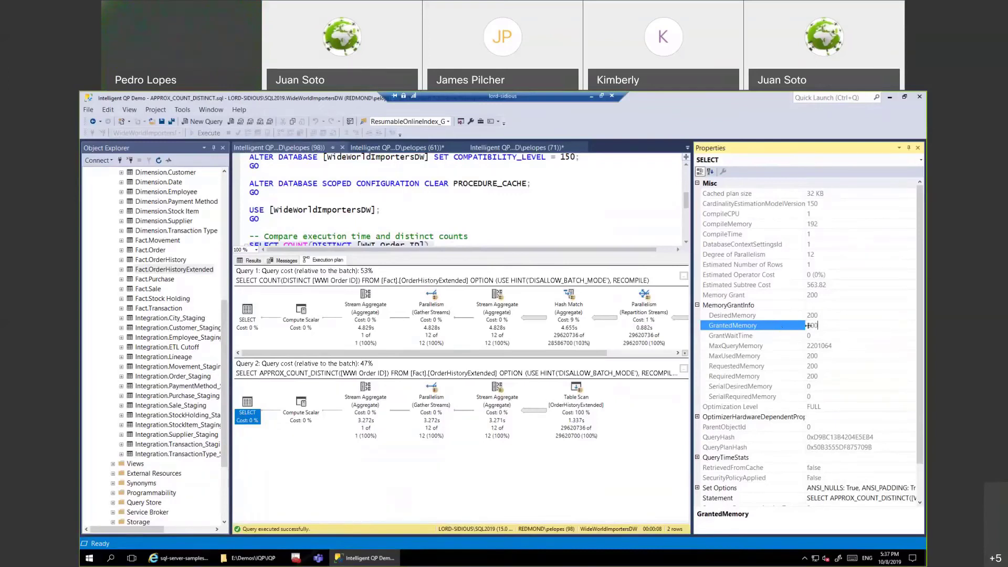
double_click(811, 326)
Highlight the APPROX_COUNT_DISTINCT function in the script and compare the result values of both queries.
left_click_drag(465, 254, 465, 305)
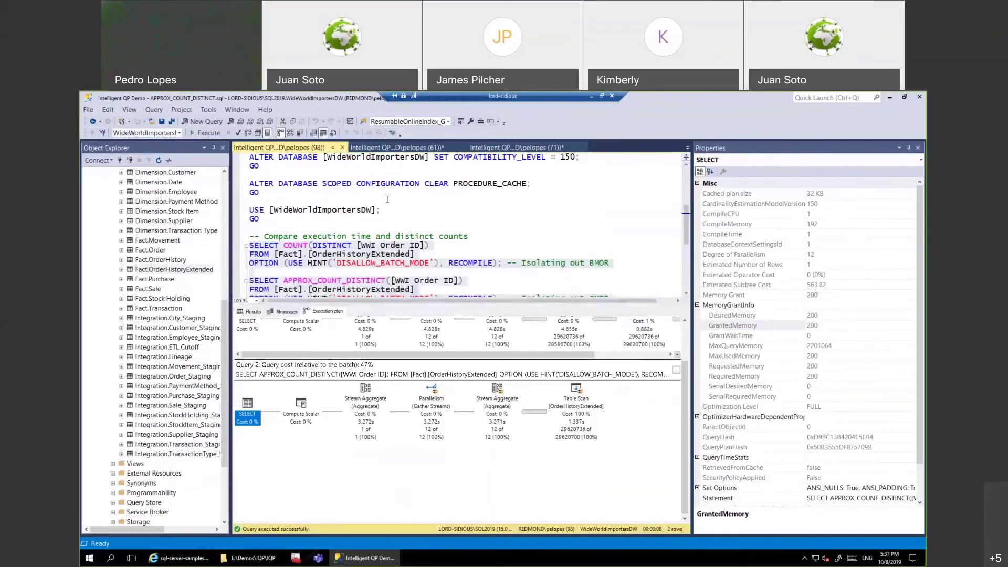
left_click(318, 256)
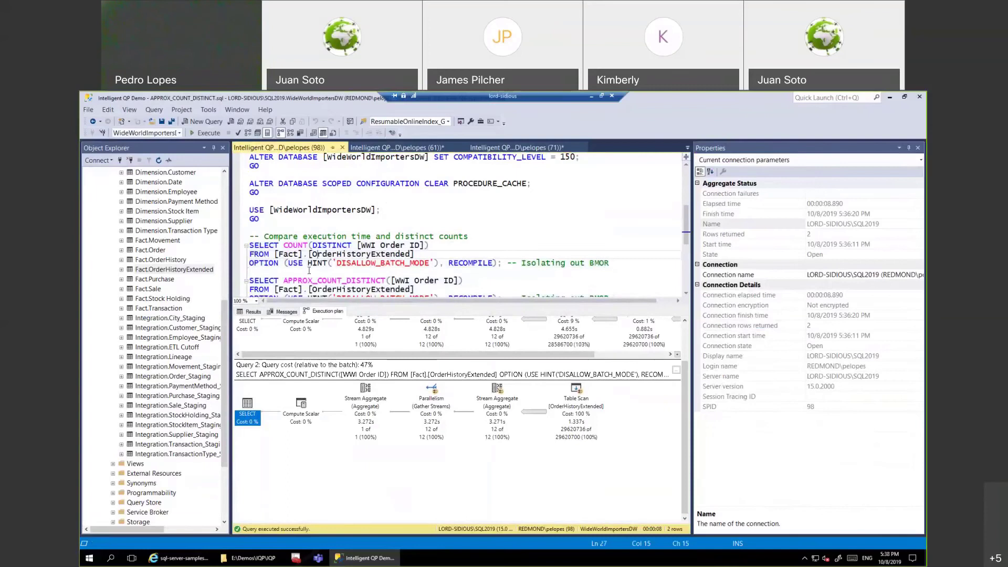
double_click(307, 281)
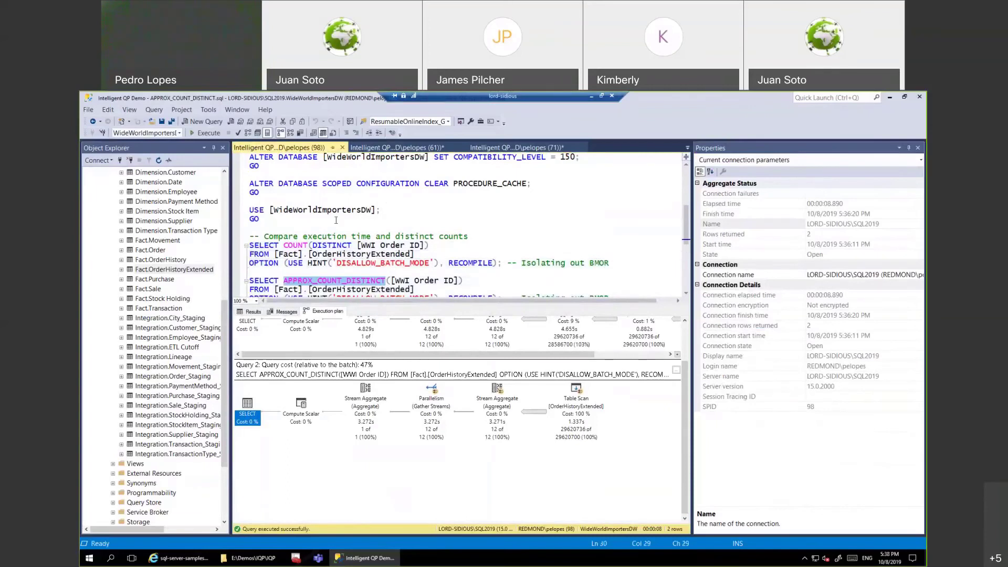
left_click(252, 312)
left_click(288, 420)
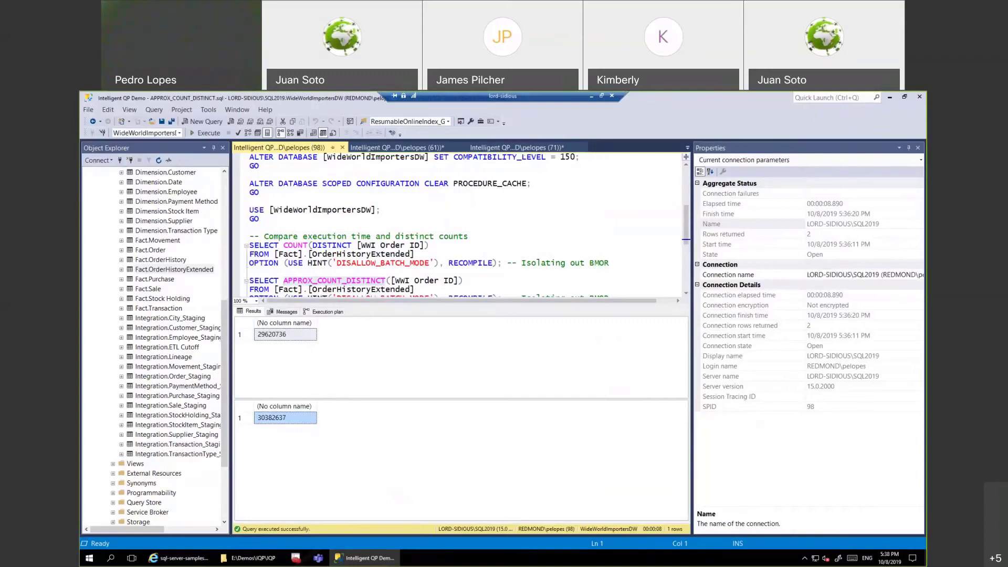
Switch to the slide show and advance to the "T-SQL Scalar User-Defined Functions (UDFs)" slide.
key("alt+Tab")
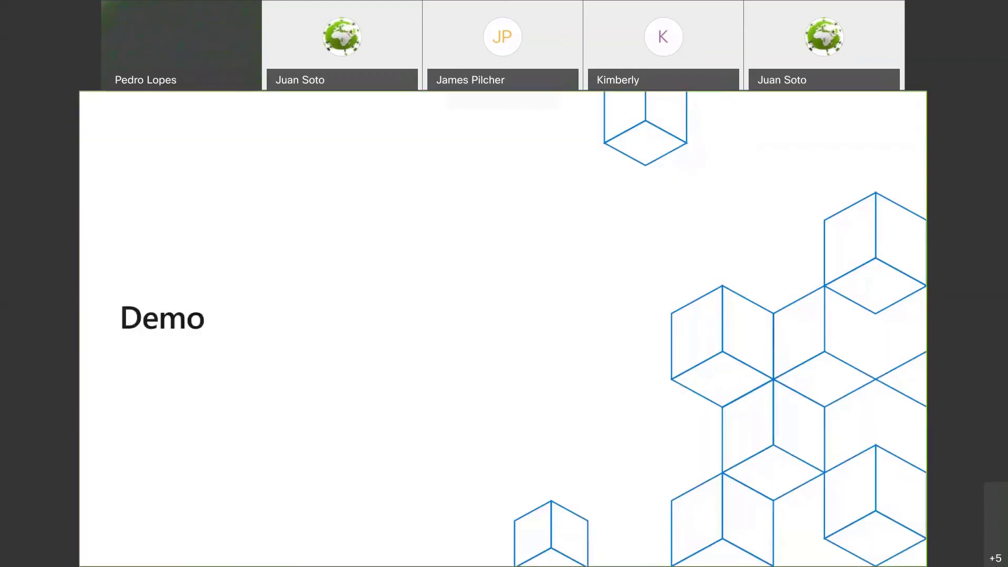
key("Right")
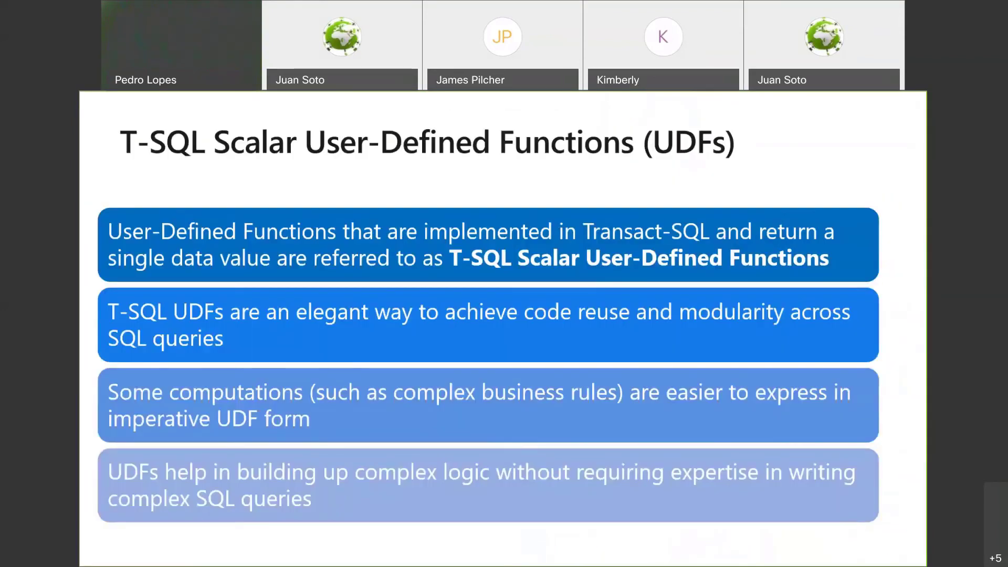
key("Right")
key("Left")
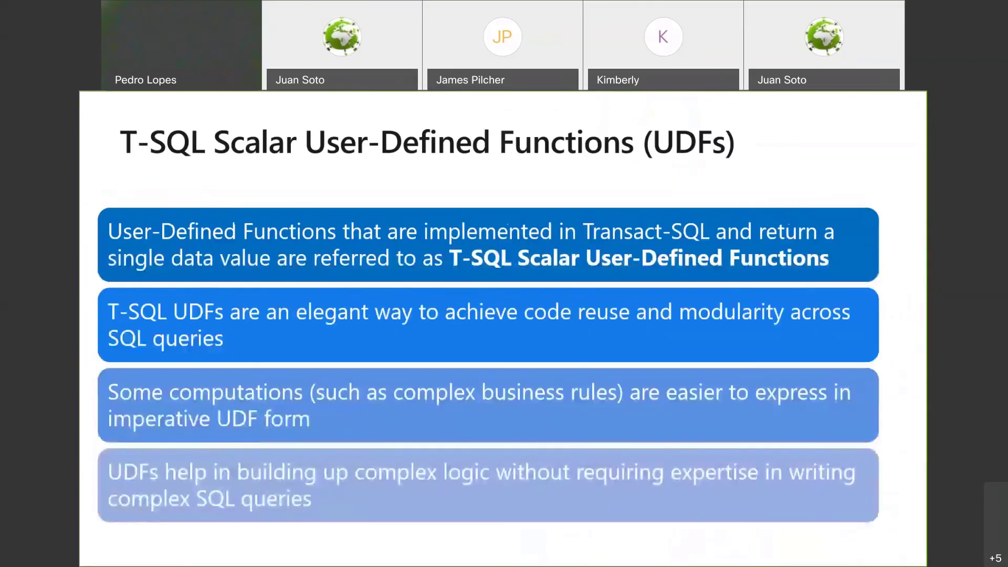